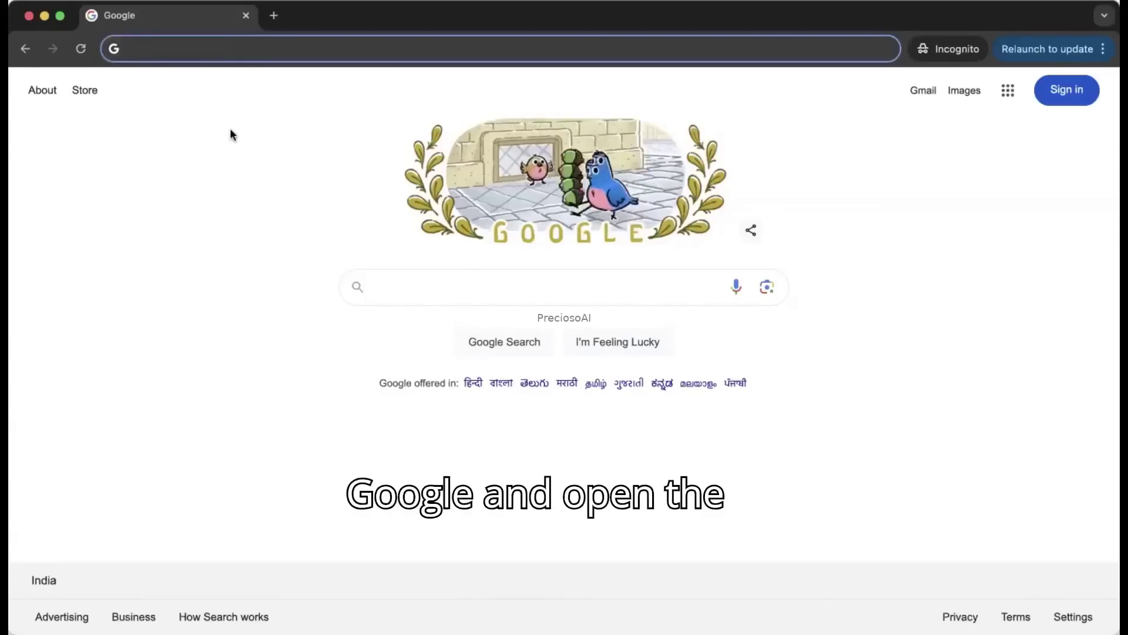
pyautogui.write('https://aistudio.google.com/')
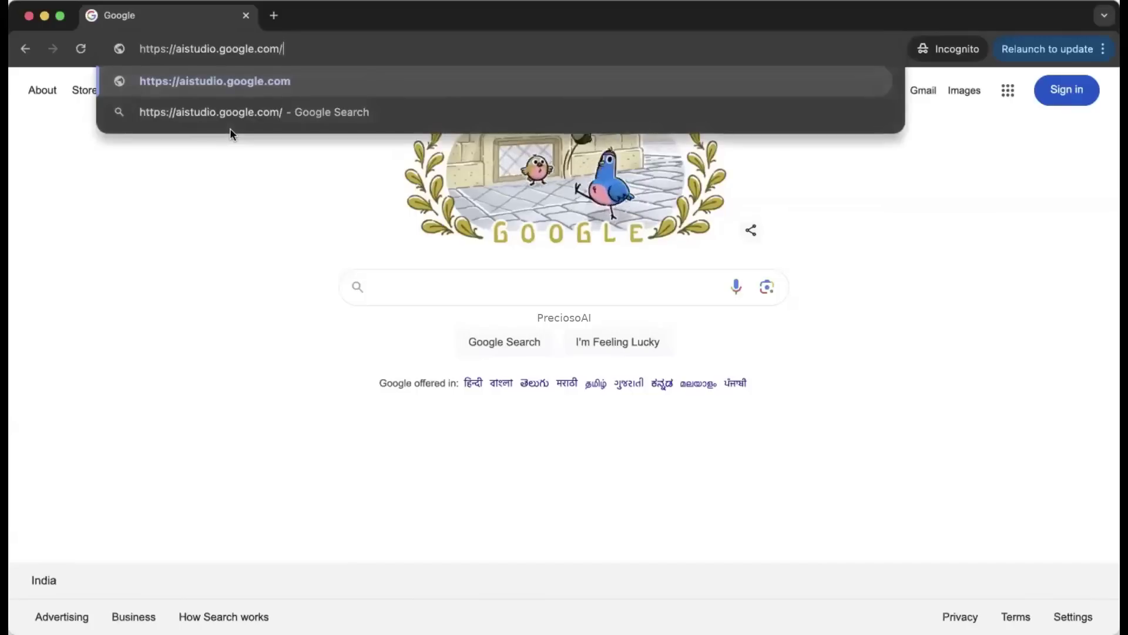
pyautogui.press('Return')
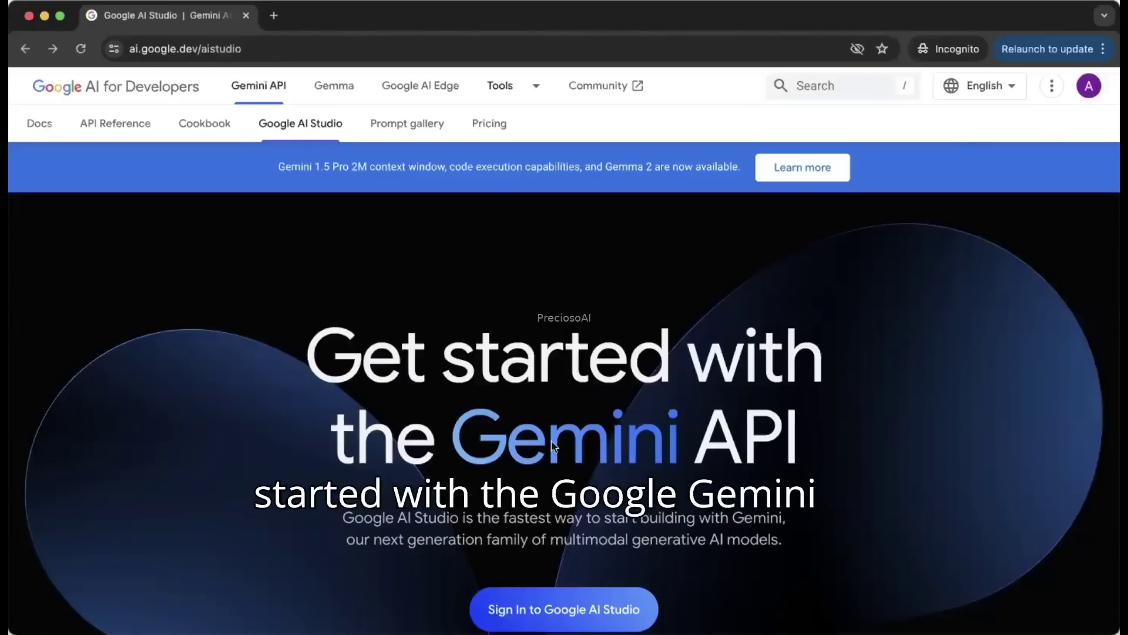
pyautogui.scroll(-1, 553, 447)
pyautogui.click(646, 555)
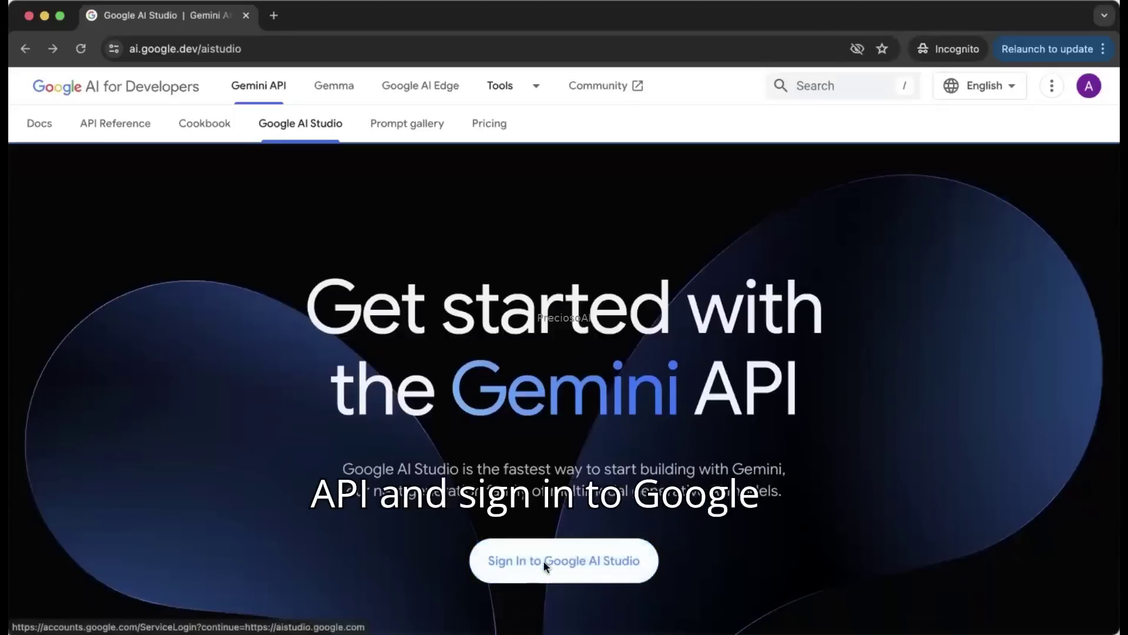
pyautogui.click(590, 563)
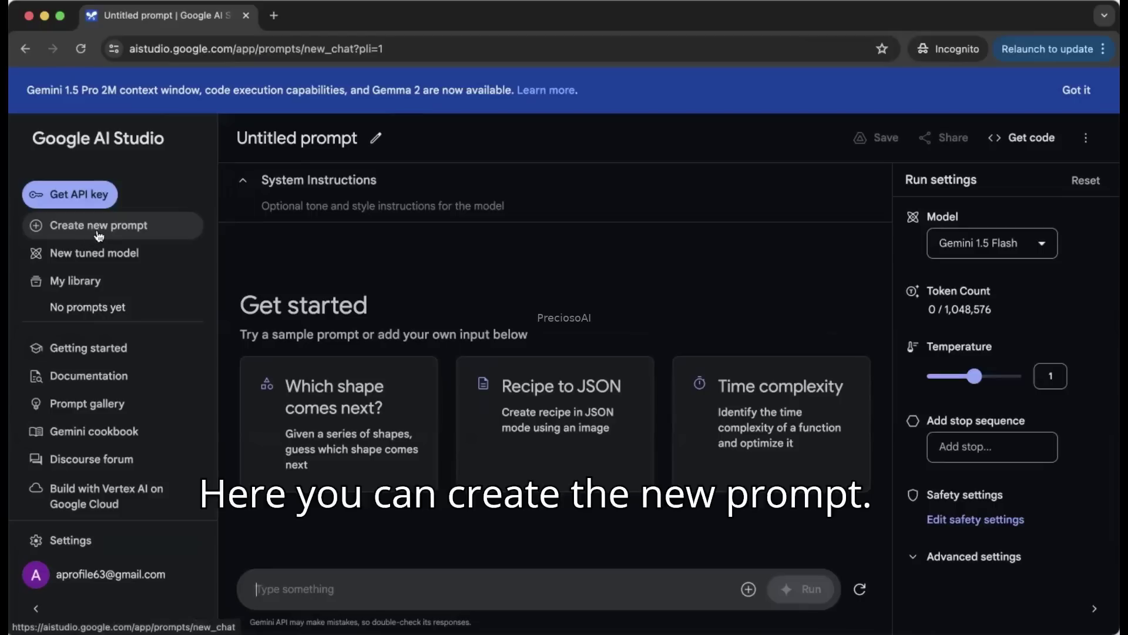
pyautogui.click(1039, 257)
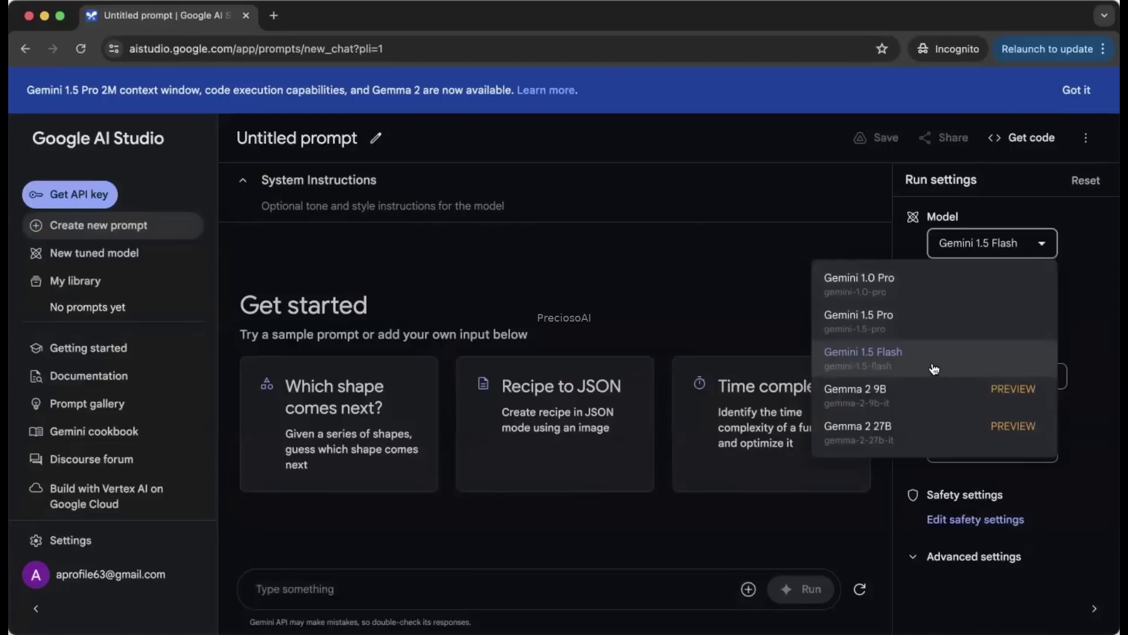
pyautogui.click(151, 290)
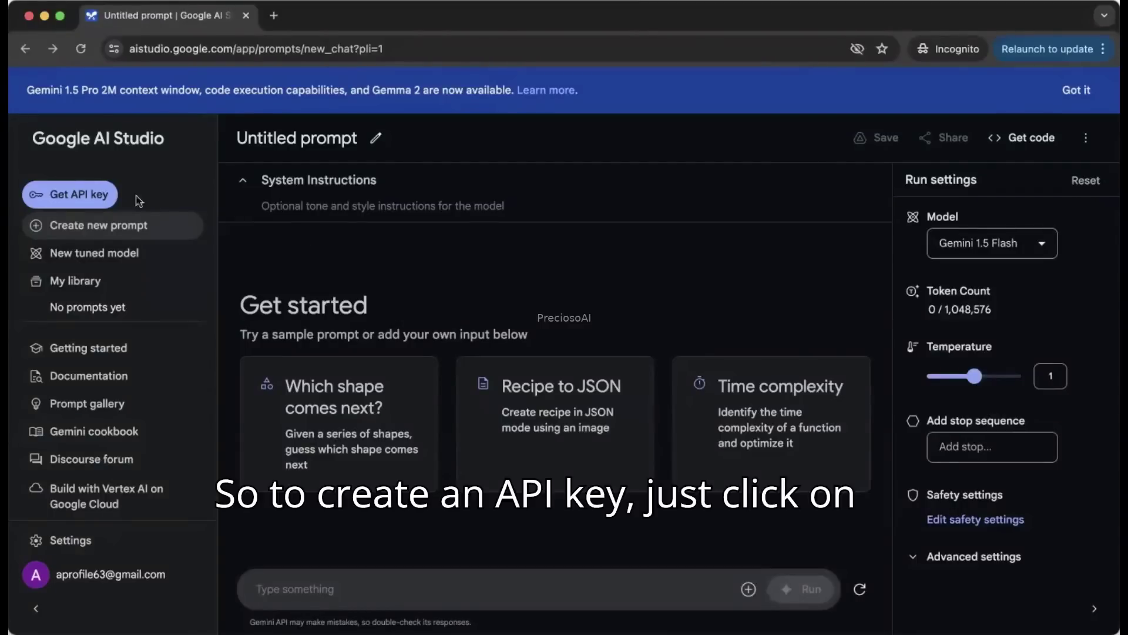
# Create an API key in the existing project My First Project (mythic-code-428919-k7), acknowledging the safety setting reminder.
pyautogui.click(71, 194)
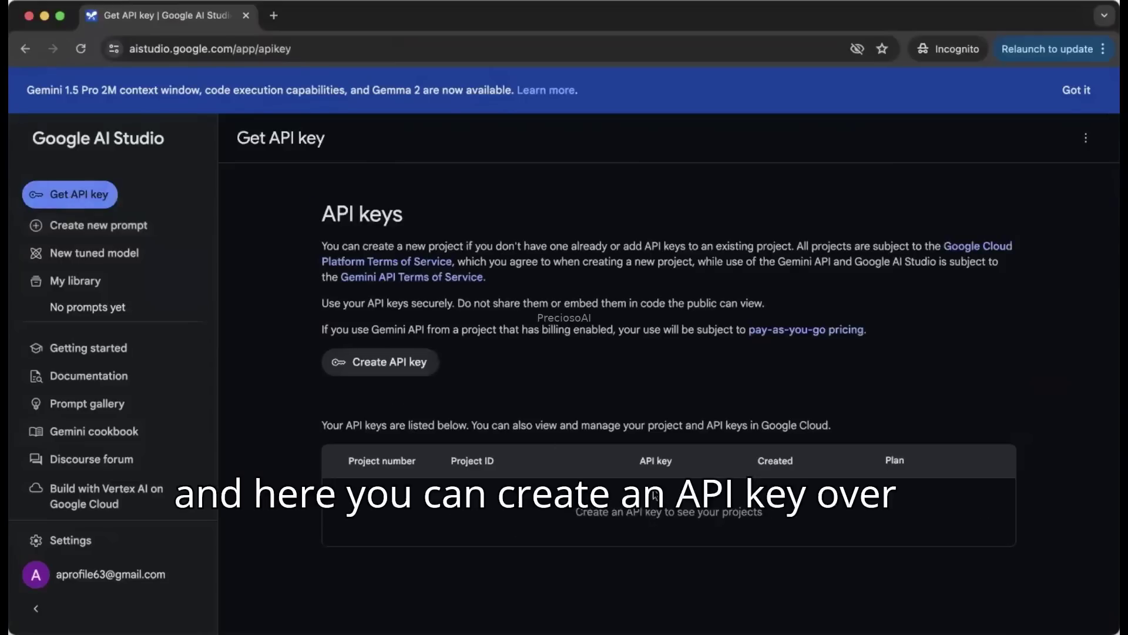
pyautogui.click(402, 376)
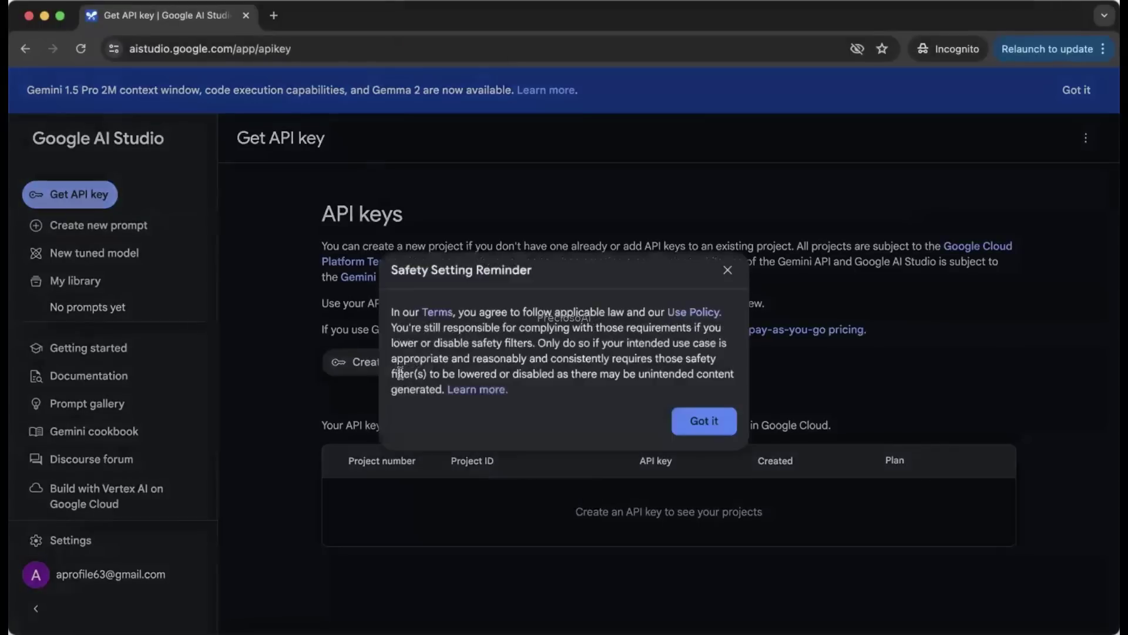
pyautogui.click(711, 420)
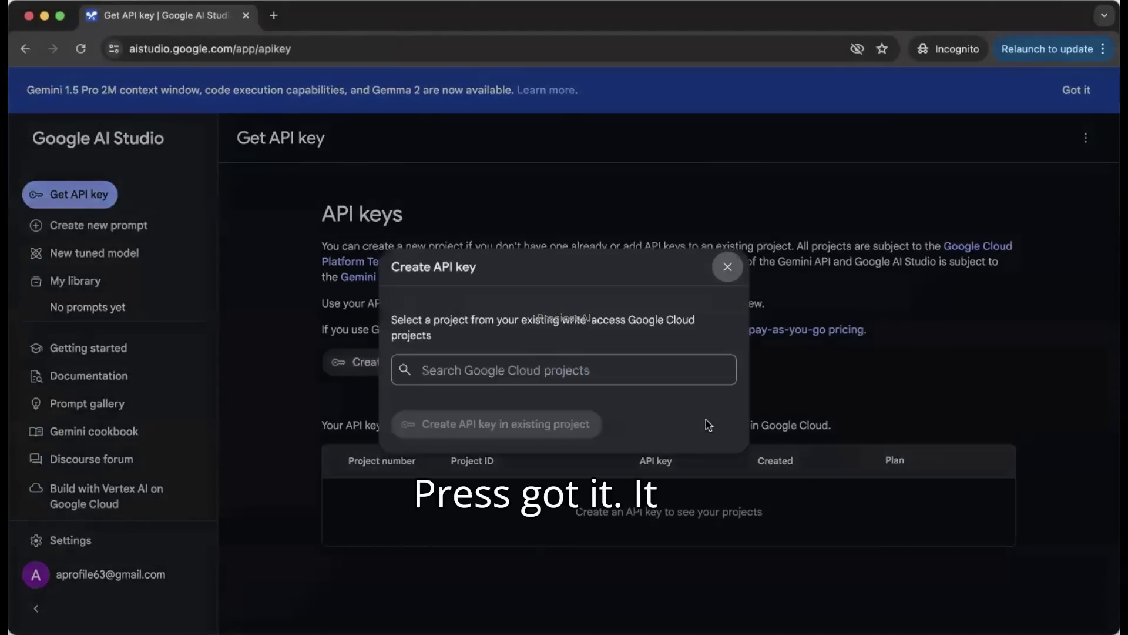
pyautogui.click(520, 373)
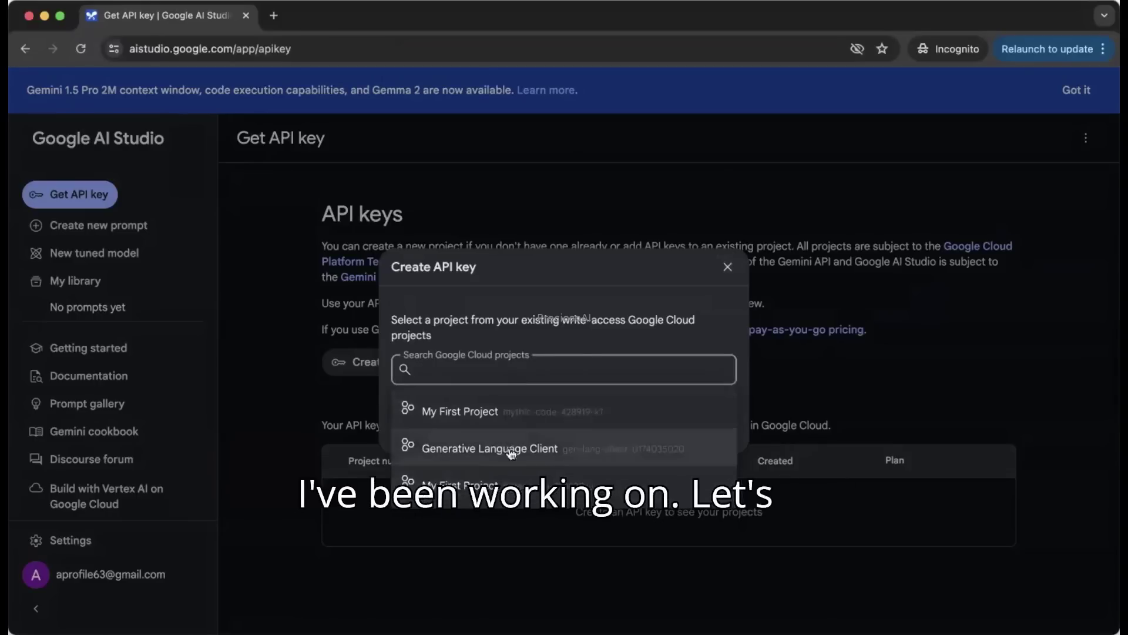
pyautogui.click(507, 416)
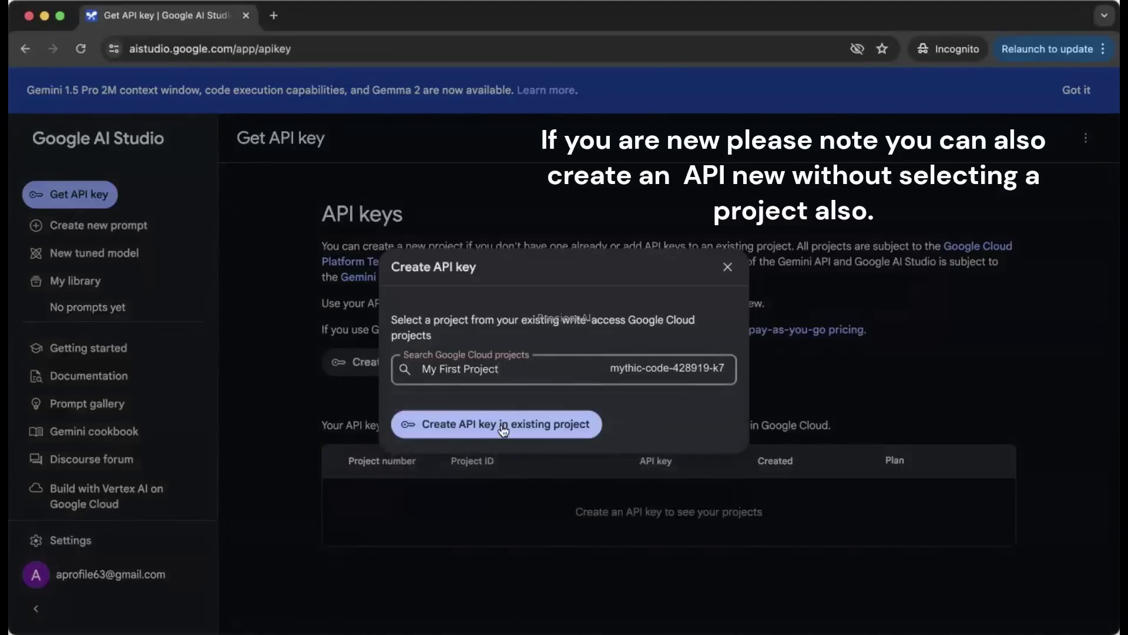
pyautogui.click(504, 428)
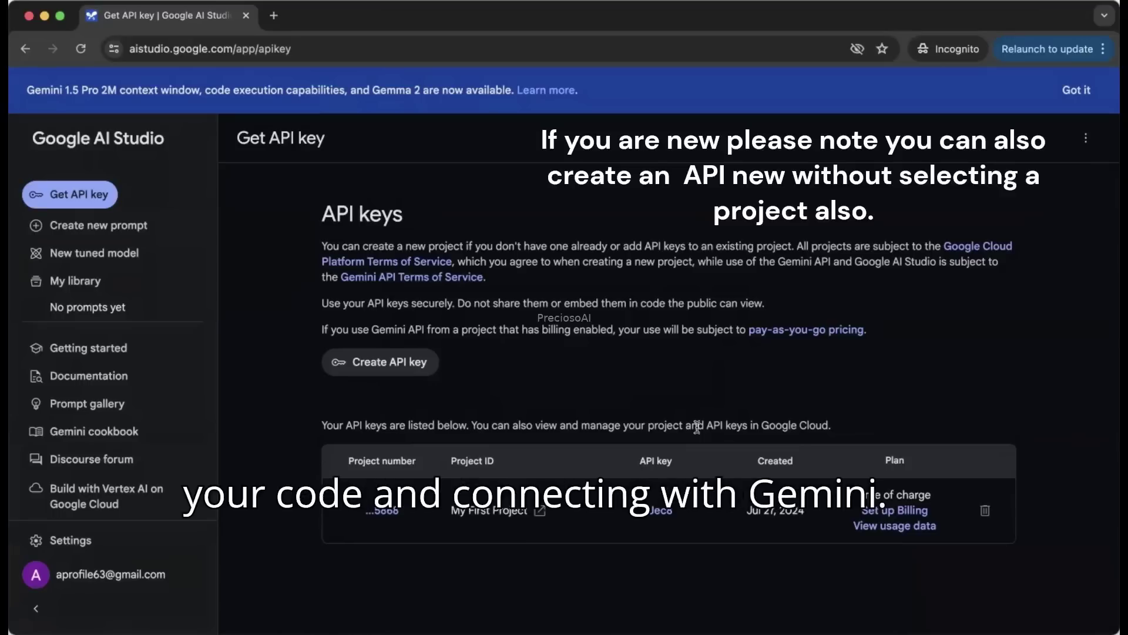
# Create a new prompt and save it under the name "Discussion with Gemini", without a description.
pyautogui.click(97, 237)
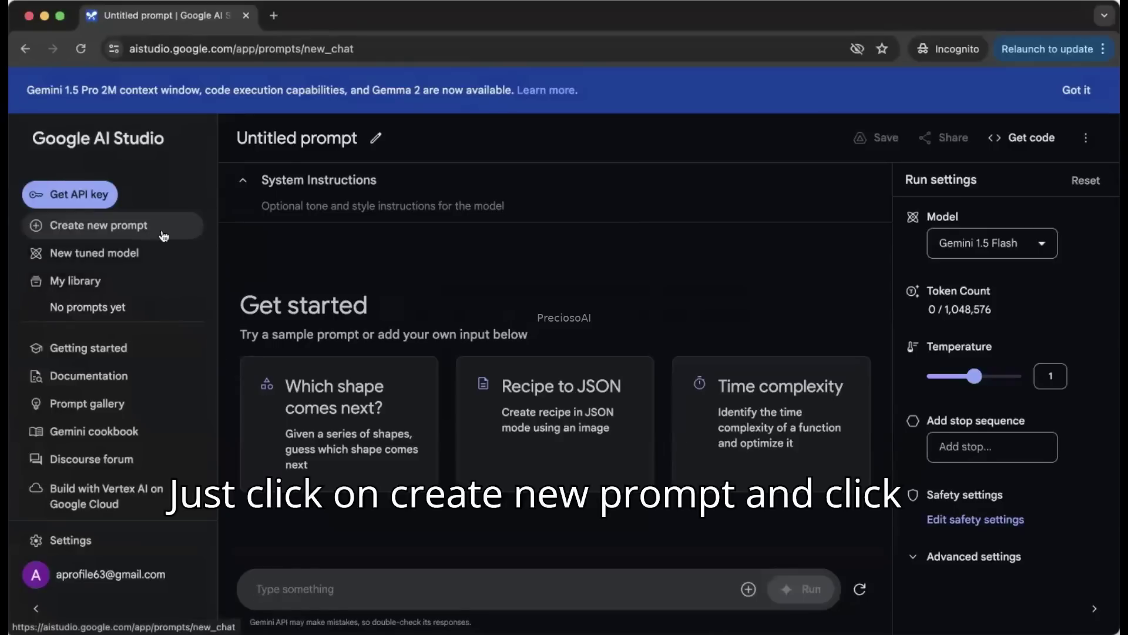
pyautogui.click(375, 140)
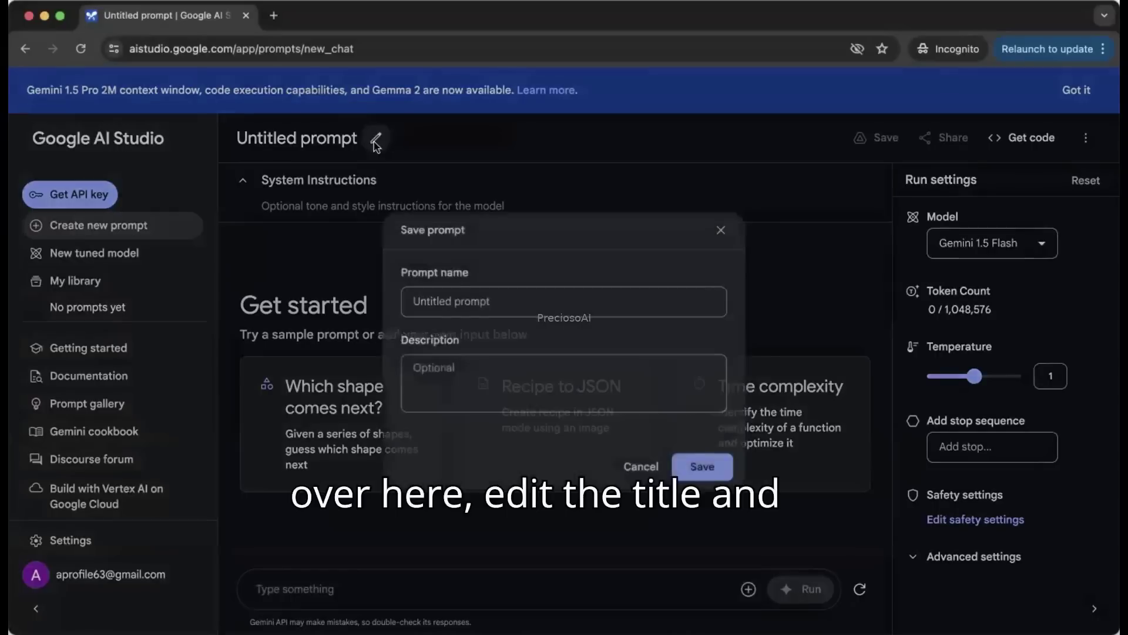
pyautogui.tripleClick(482, 303)
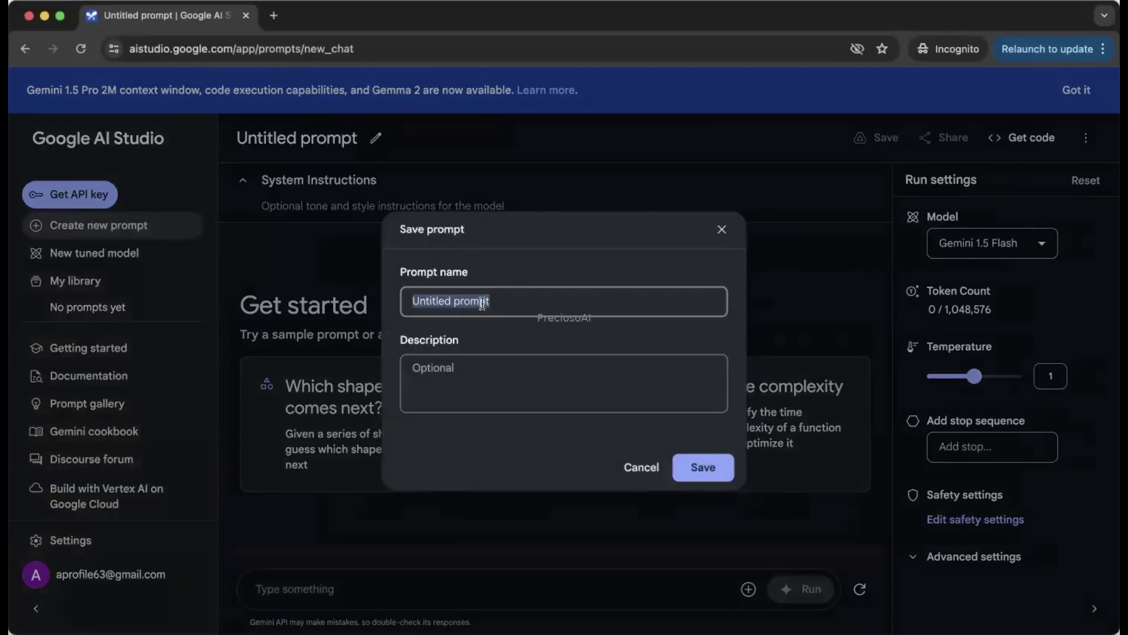
pyautogui.write('di')
pyautogui.press('BackSpace')
pyautogui.press('BackSpace')
pyautogui.write('Discvi')
pyautogui.press('BackSpace')
pyautogui.press('BackSpace')
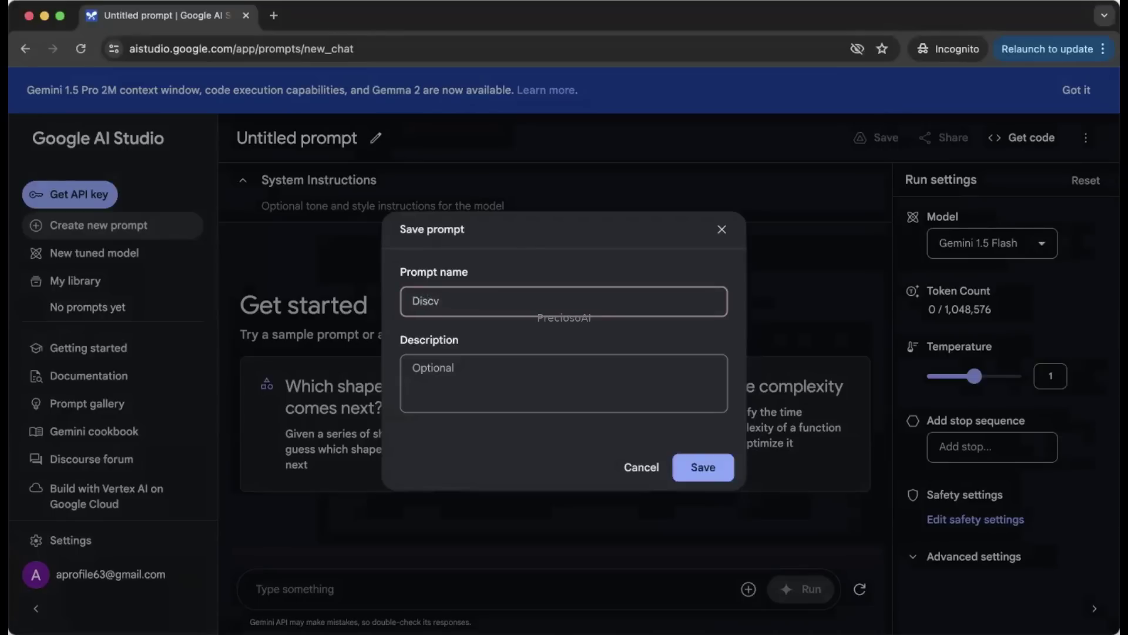
pyautogui.write('ission')
pyautogui.press('BackSpace')
pyautogui.press('BackSpace')
pyautogui.press('BackSpace')
pyautogui.press('BackSpace')
pyautogui.press('BackSpace')
pyautogui.press('BackSpace')
pyautogui.press('BackSpace')
pyautogui.write('ussion with Gemini')
pyautogui.press('Tab')
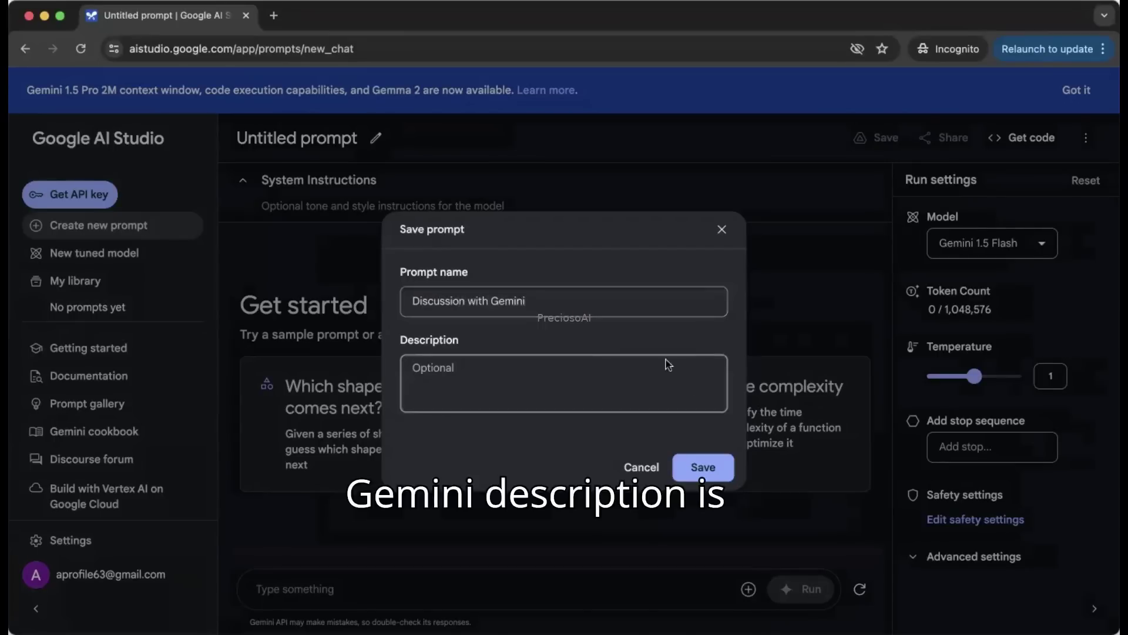
pyautogui.click(709, 468)
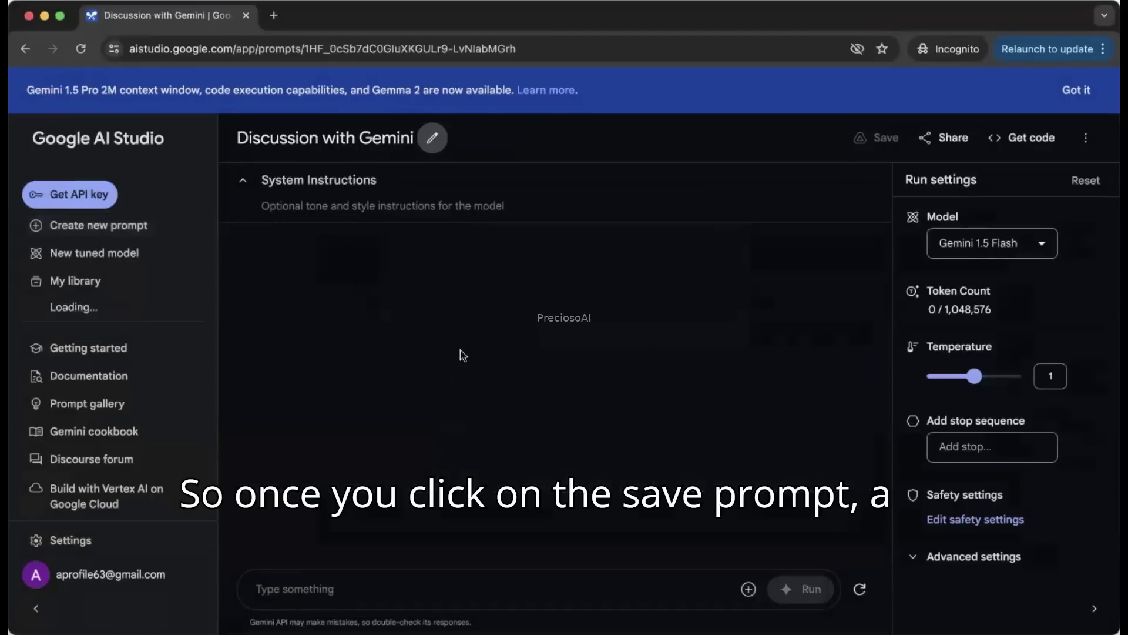
# Write the prompt message "Create me a table with the following columns, Jokes questions and answers".
pyautogui.click(306, 585)
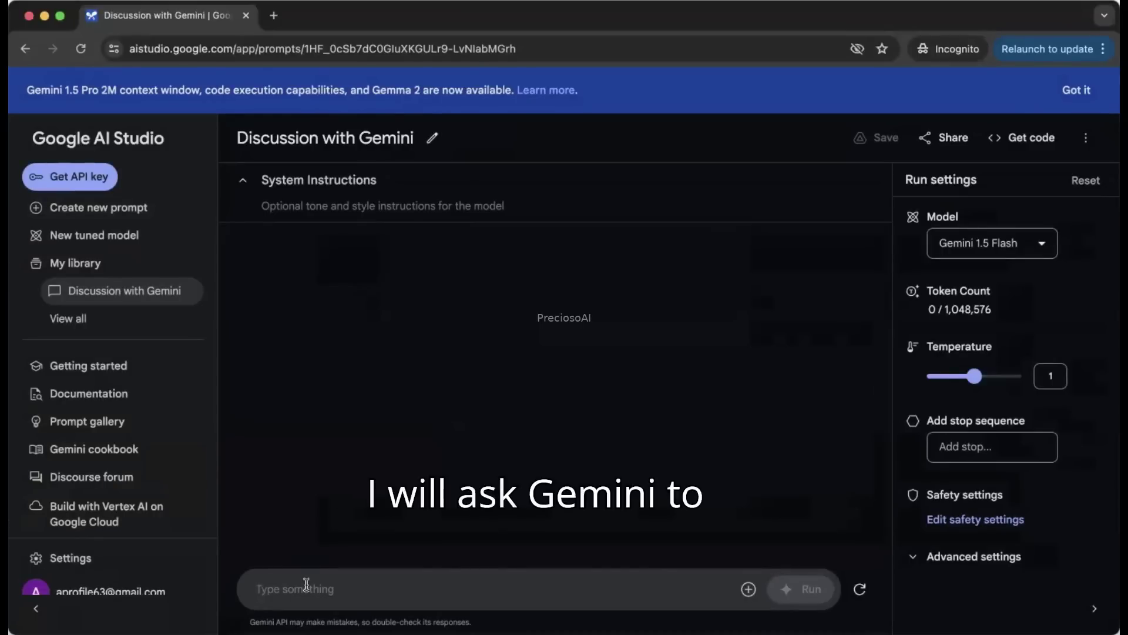
pyautogui.write('t')
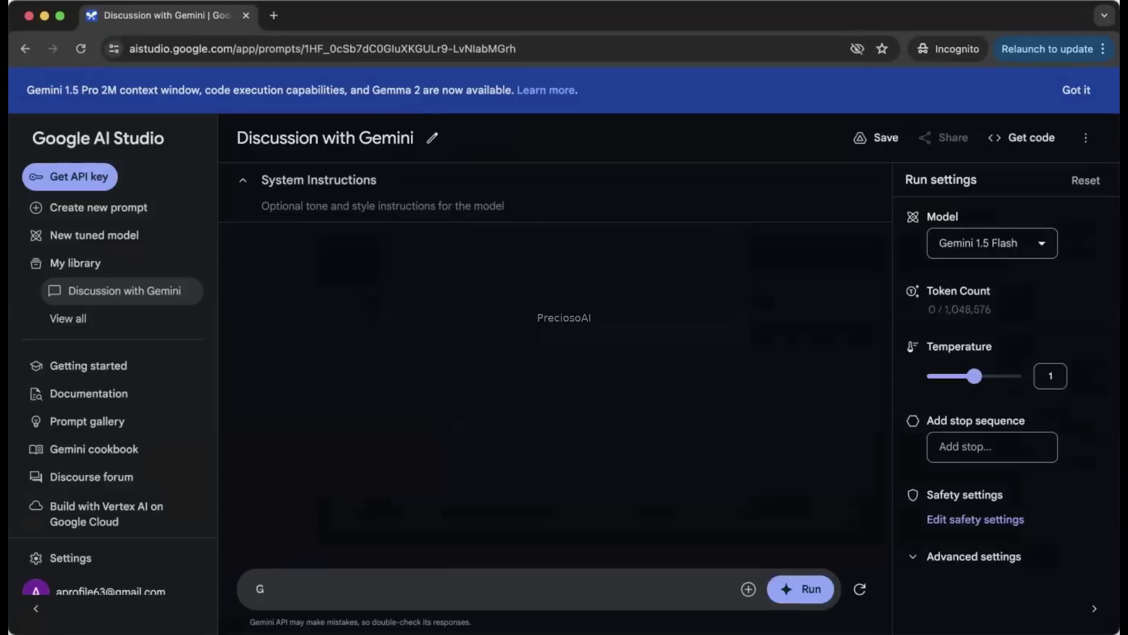
pyautogui.press('BackSpace')
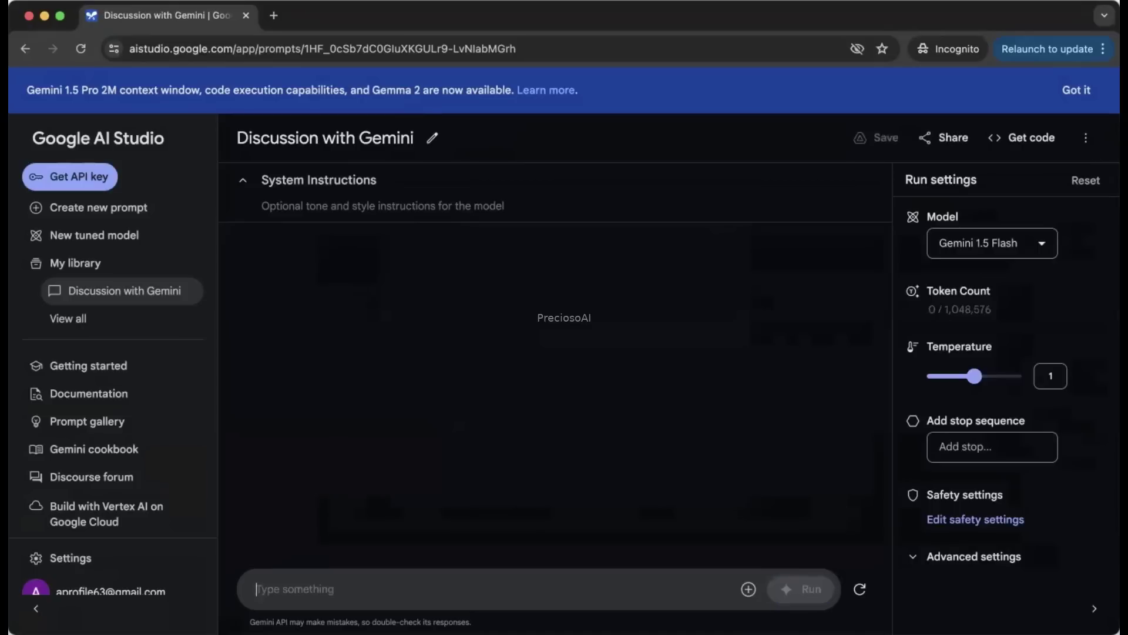
pyautogui.write('Create a')
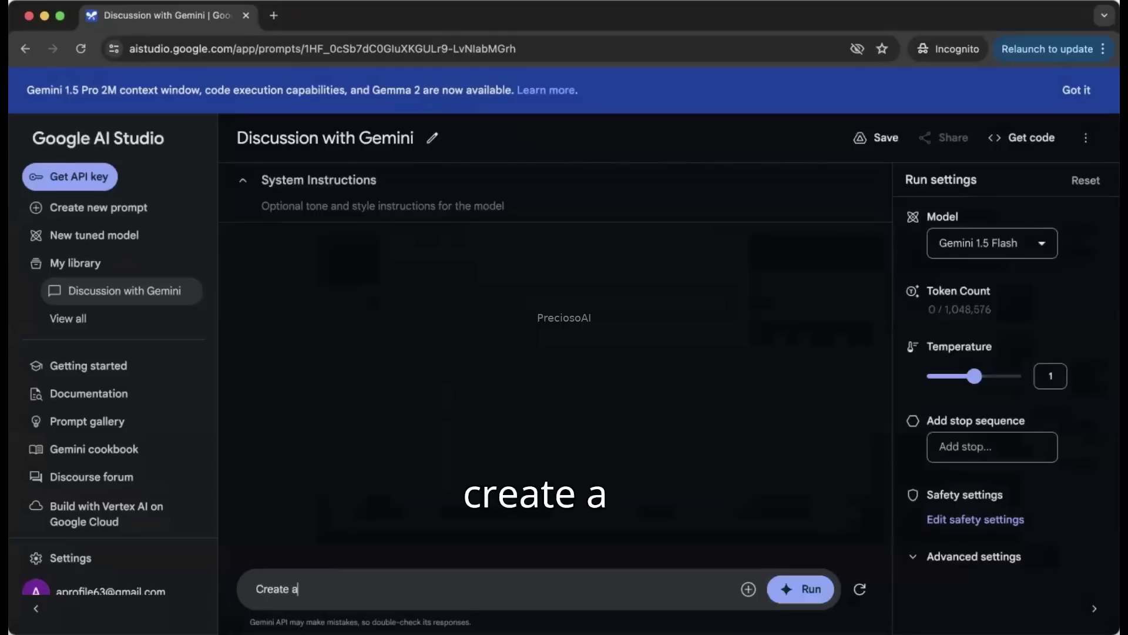
pyautogui.press('BackSpace')
pyautogui.write('me a table ')
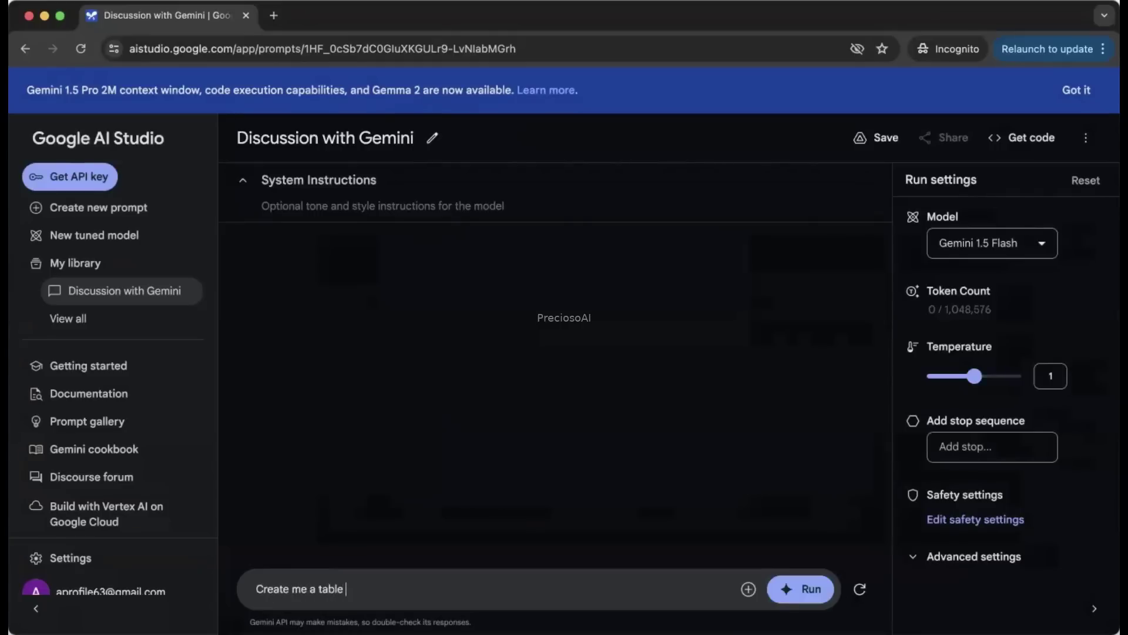
pyautogui.write('with the following columns')
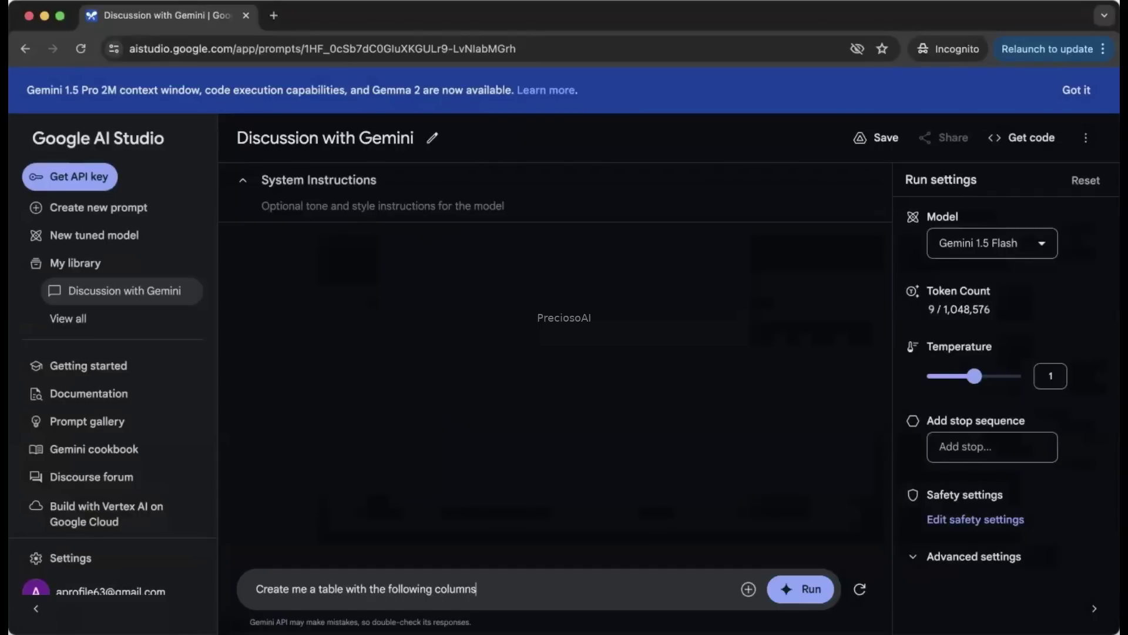
pyautogui.write(',')
pyautogui.write('Jokes')
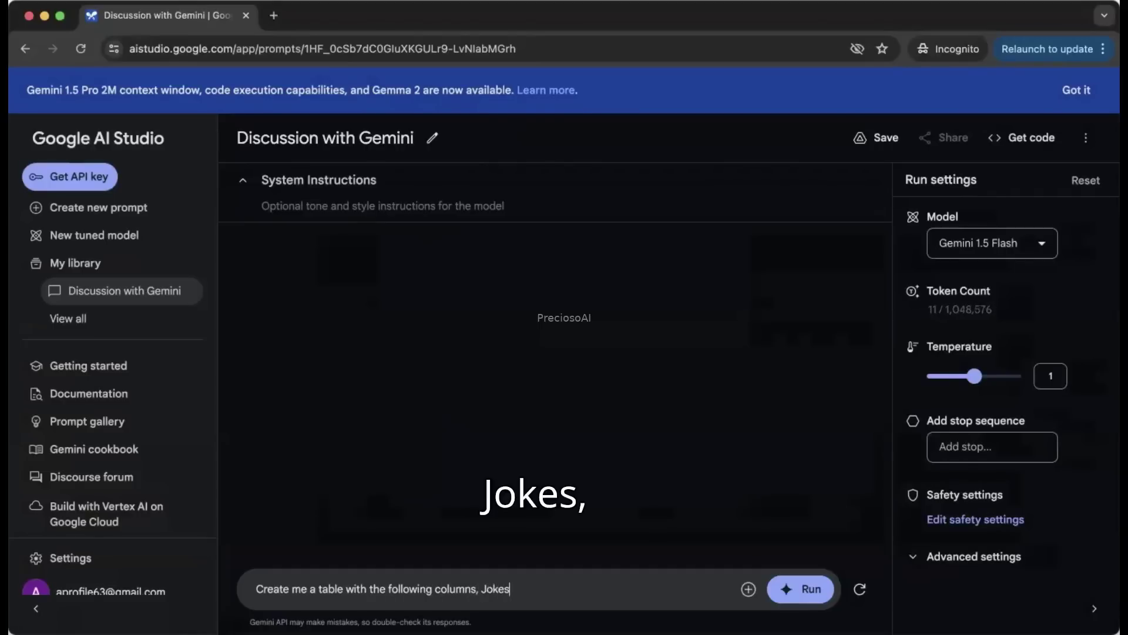
pyautogui.press('BackSpace')
pyautogui.press('BackSpace')
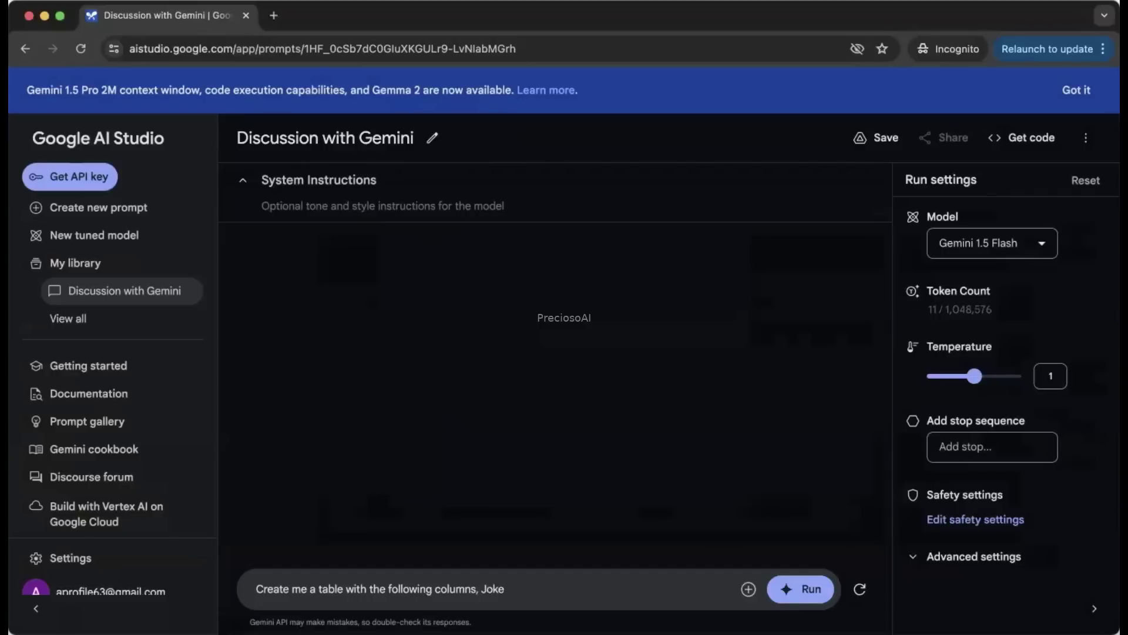
pyautogui.write('es q')
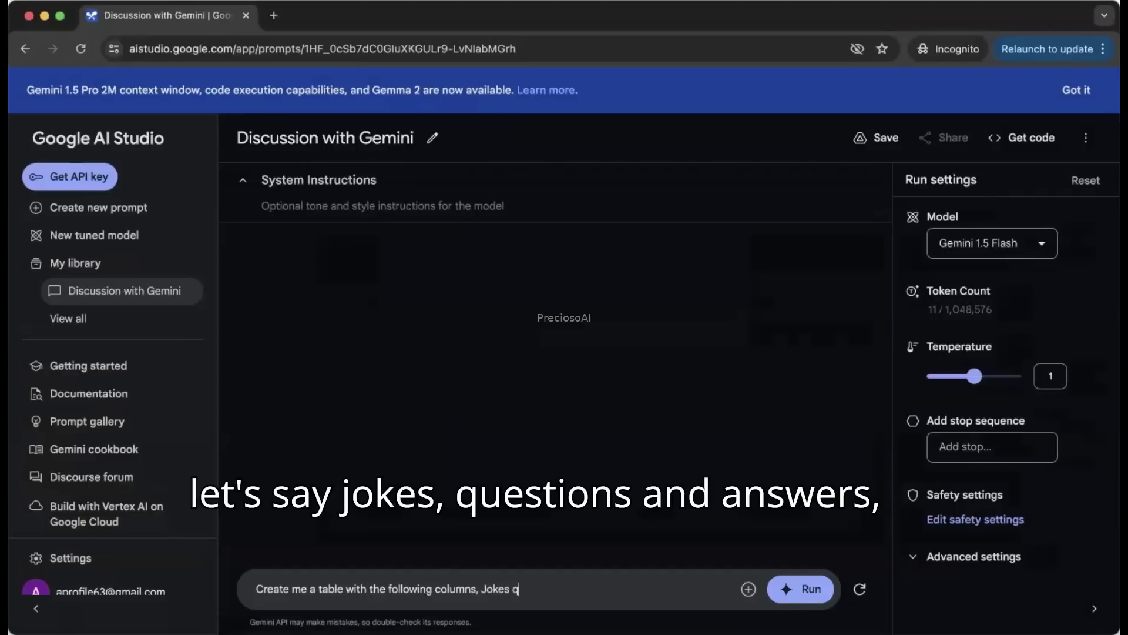
pyautogui.write('uestions and answers')
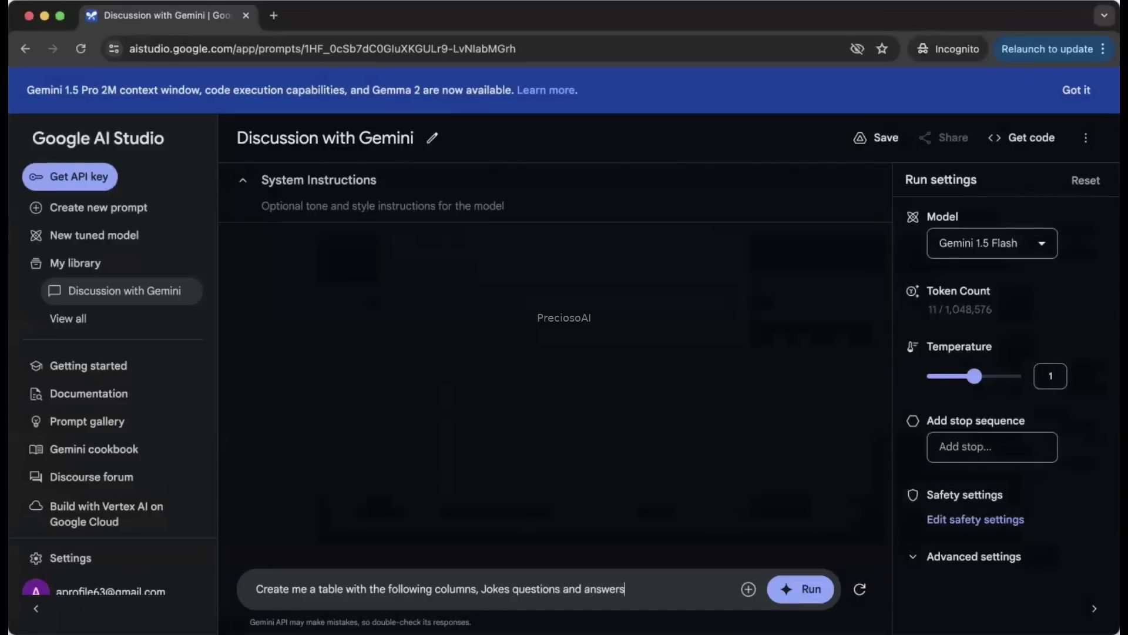
pyautogui.click(555, 589)
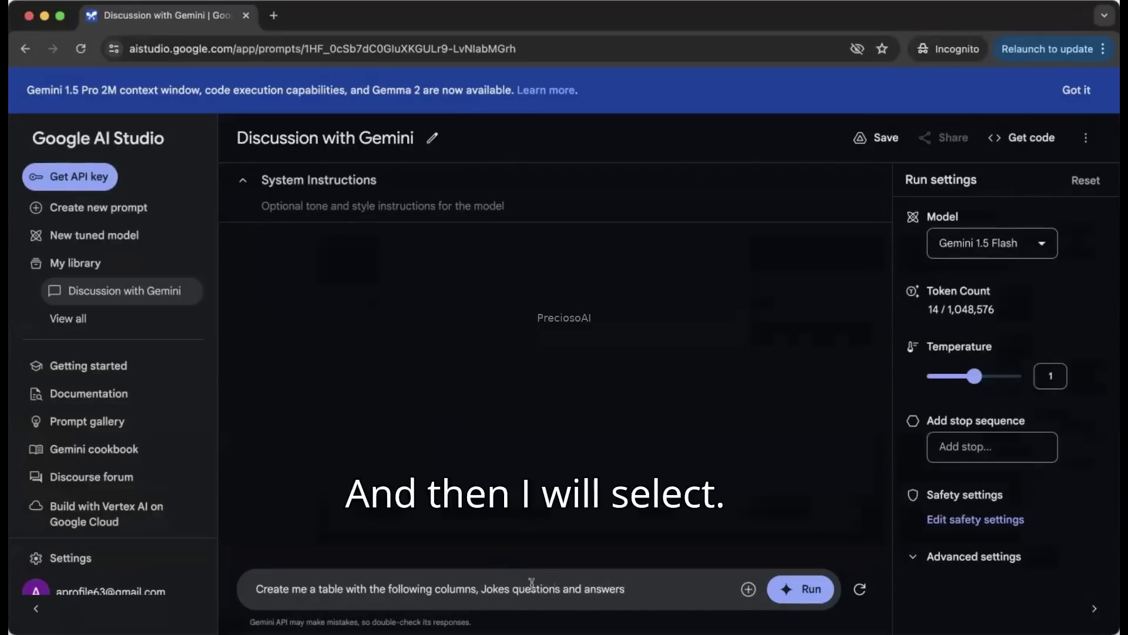
# Set the model for the prompt to Gemini 1.5 Pro.
pyautogui.click(1046, 248)
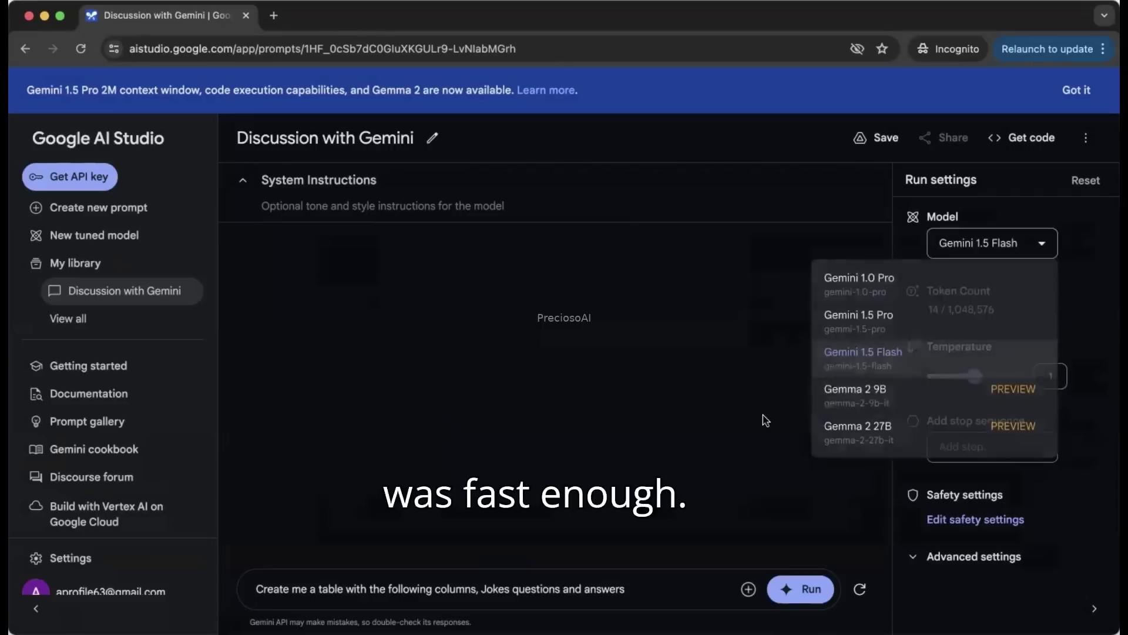
pyautogui.click(864, 356)
pyautogui.click(1026, 253)
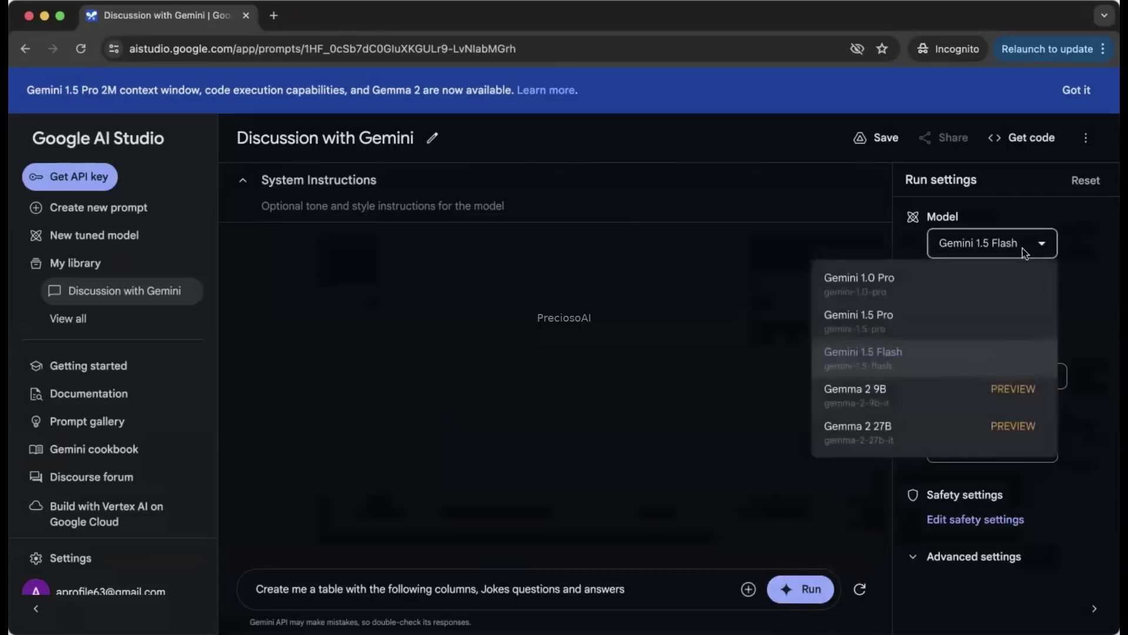
pyautogui.click(861, 337)
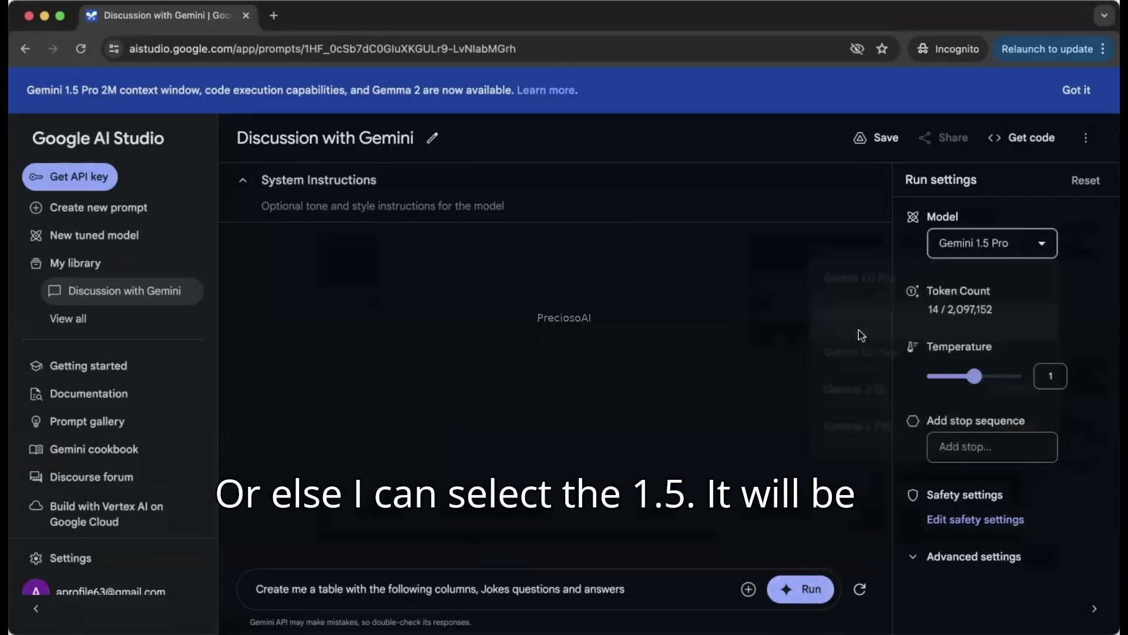
# Run the prompt and look through the generated table of joke questions and answers.
pyautogui.click(805, 590)
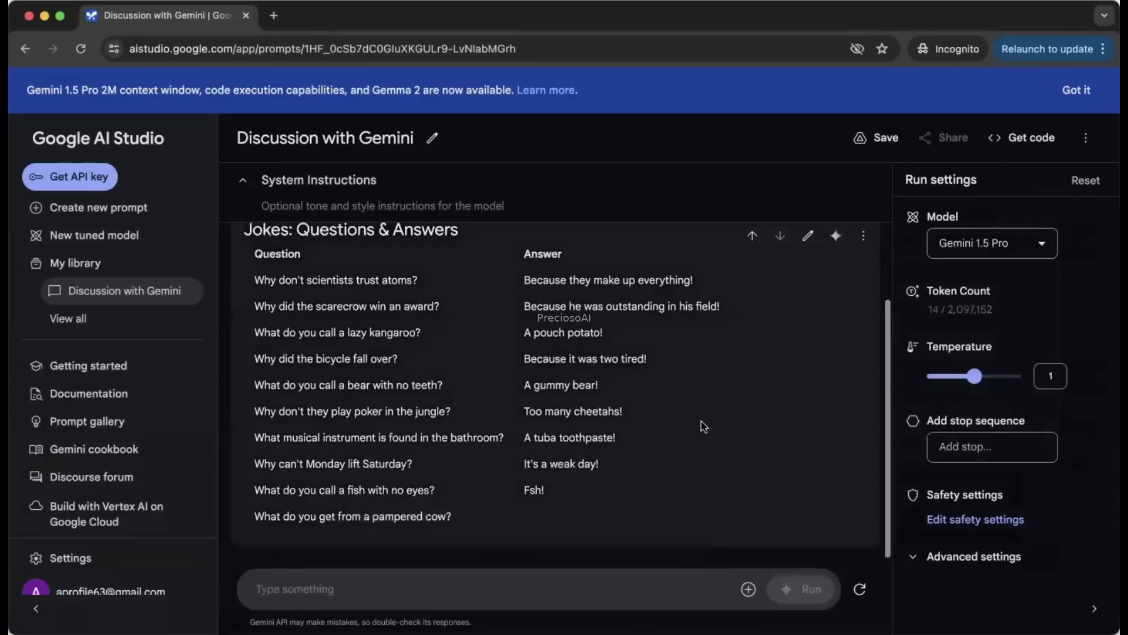
pyautogui.scroll(2, 405, 364)
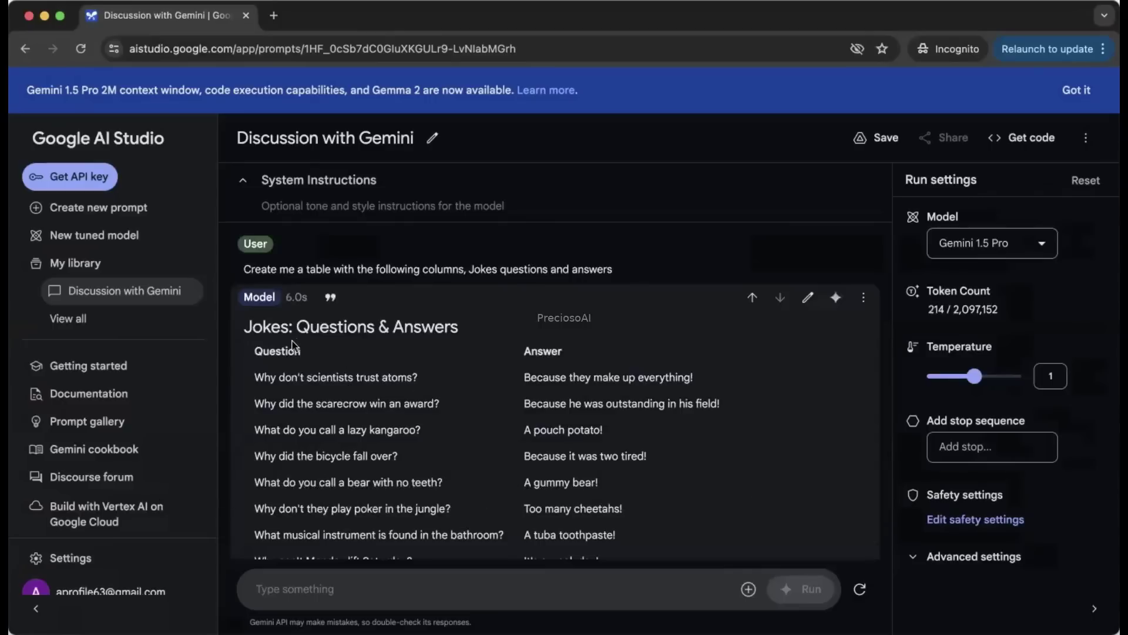
pyautogui.scroll(-3, 500, 482)
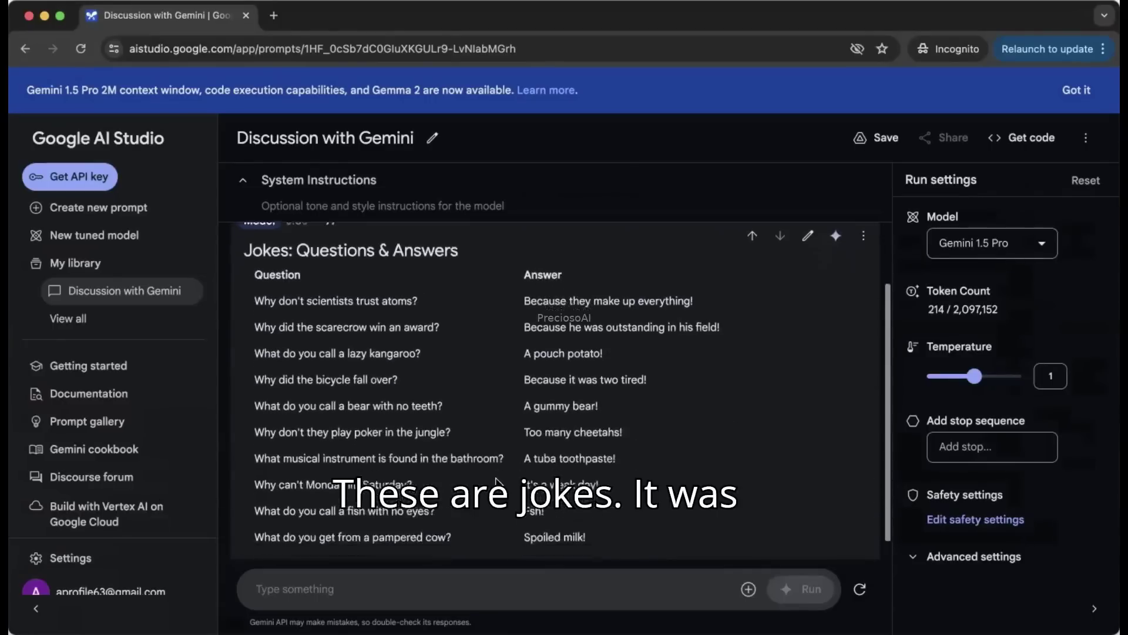
# Write the follow-up message "Create me a image of a panda" in the Gemini 1.5 Pro discussion and run it.
pyautogui.scroll(3, 496, 483)
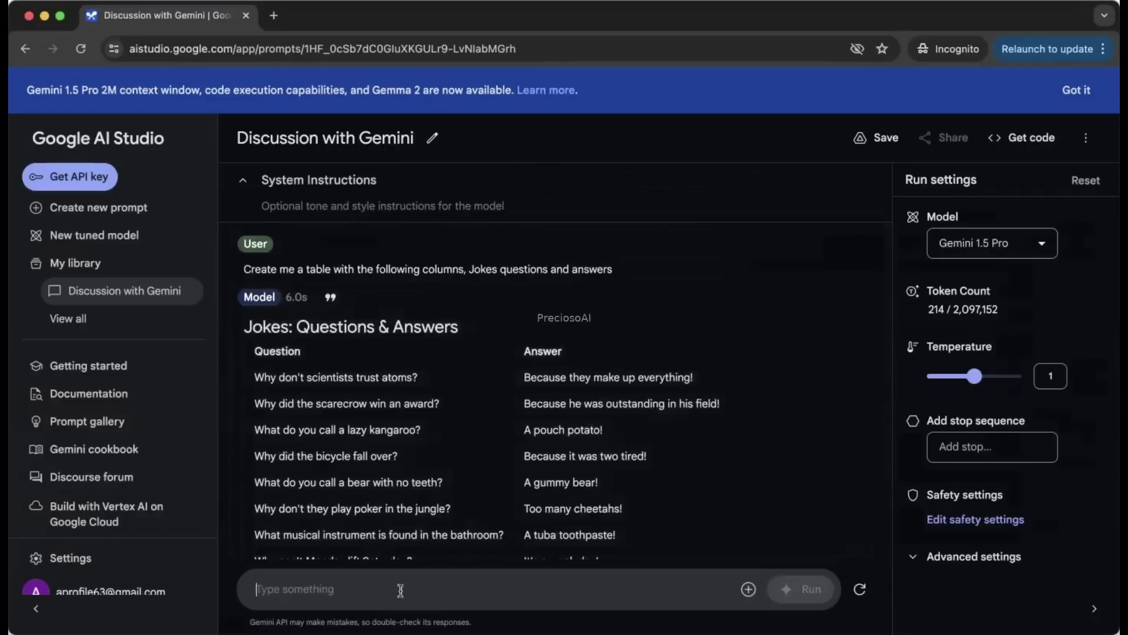
pyautogui.click(400, 590)
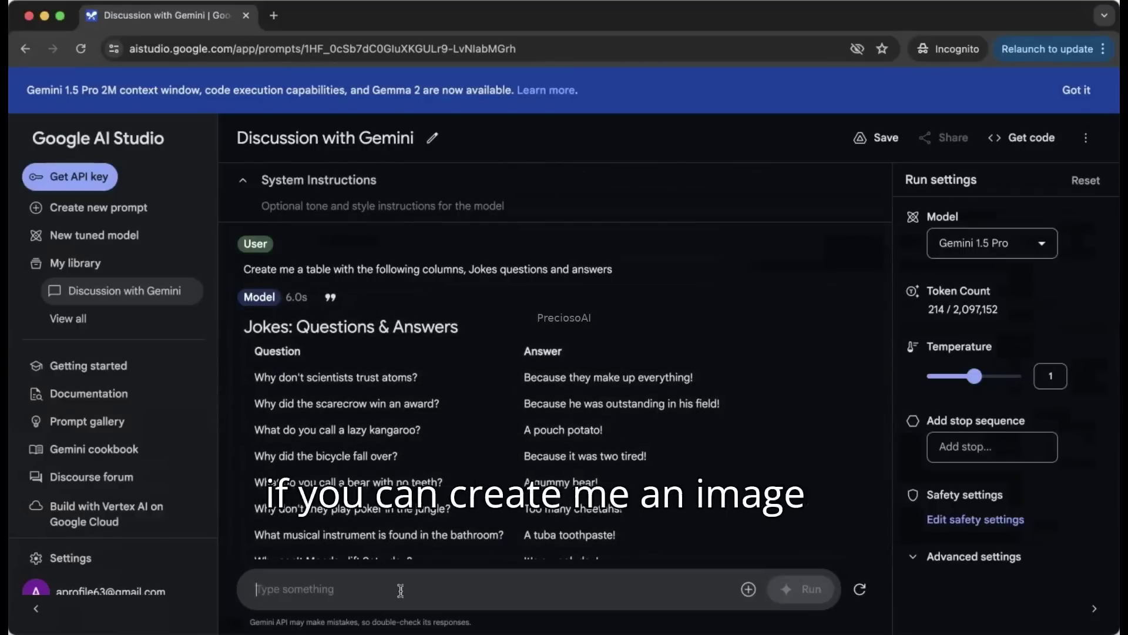
pyautogui.write('Create m')
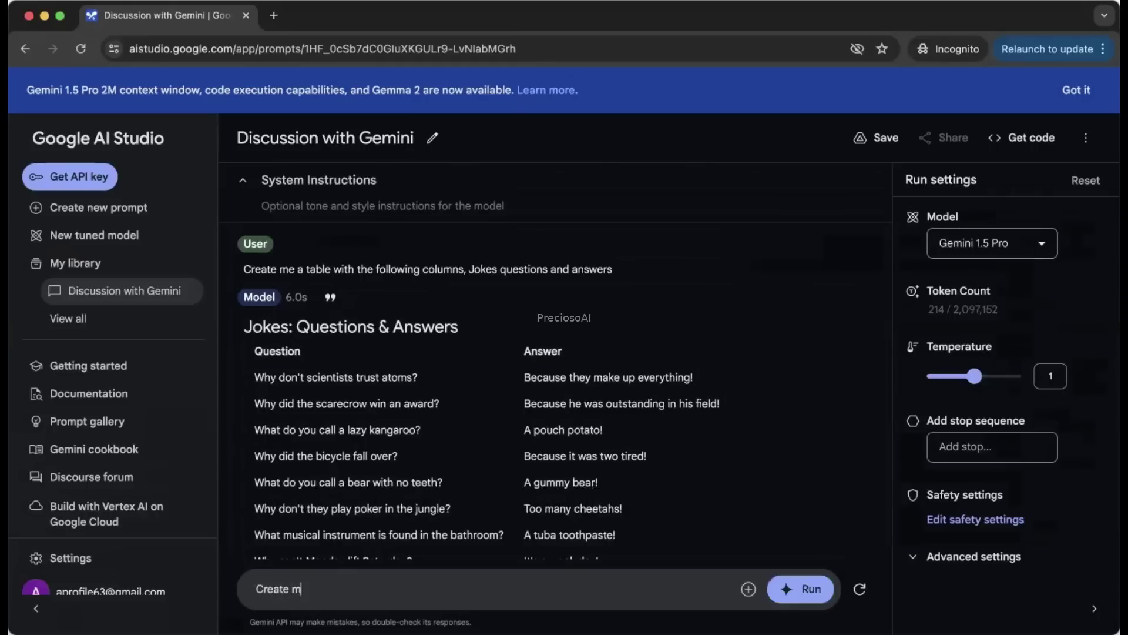
pyautogui.write('e a image of a panda')
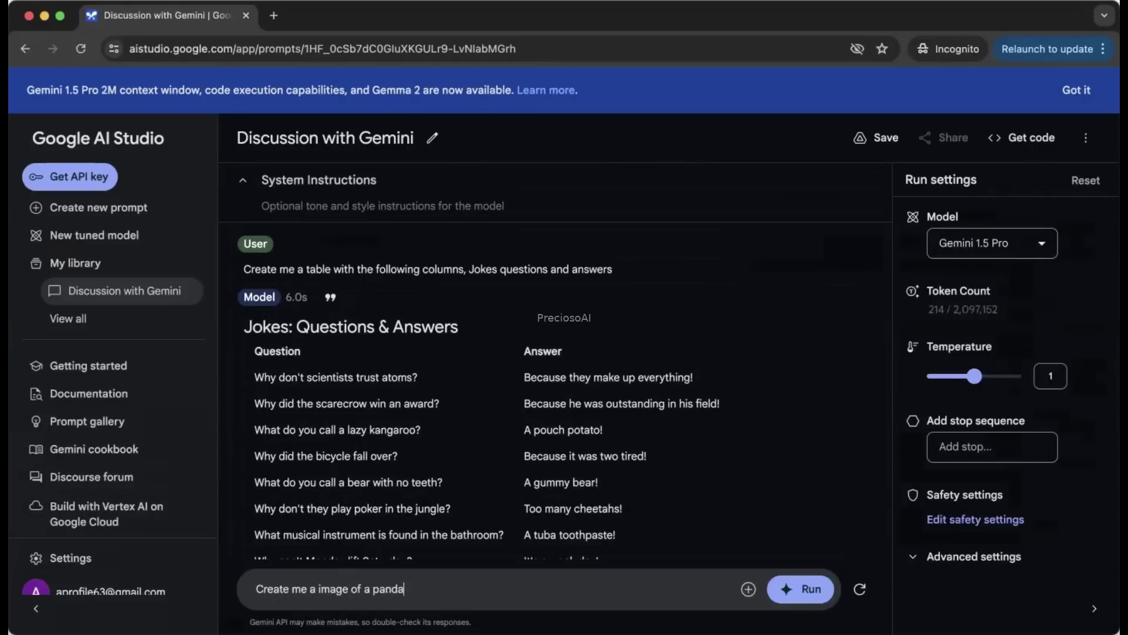
pyautogui.press('Return')
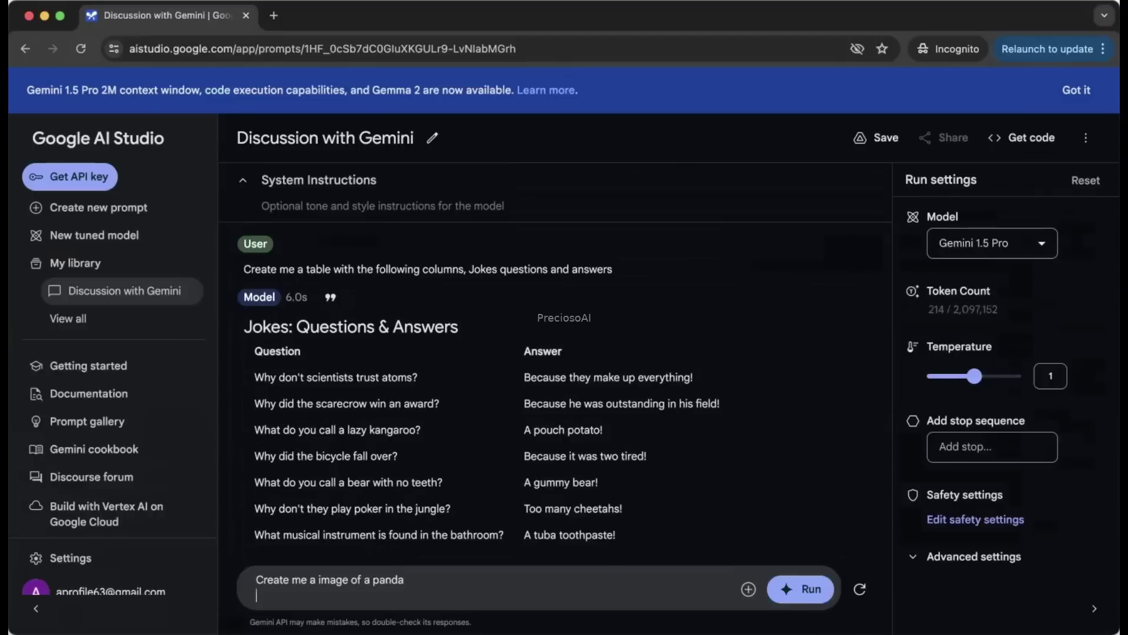
pyautogui.click(805, 588)
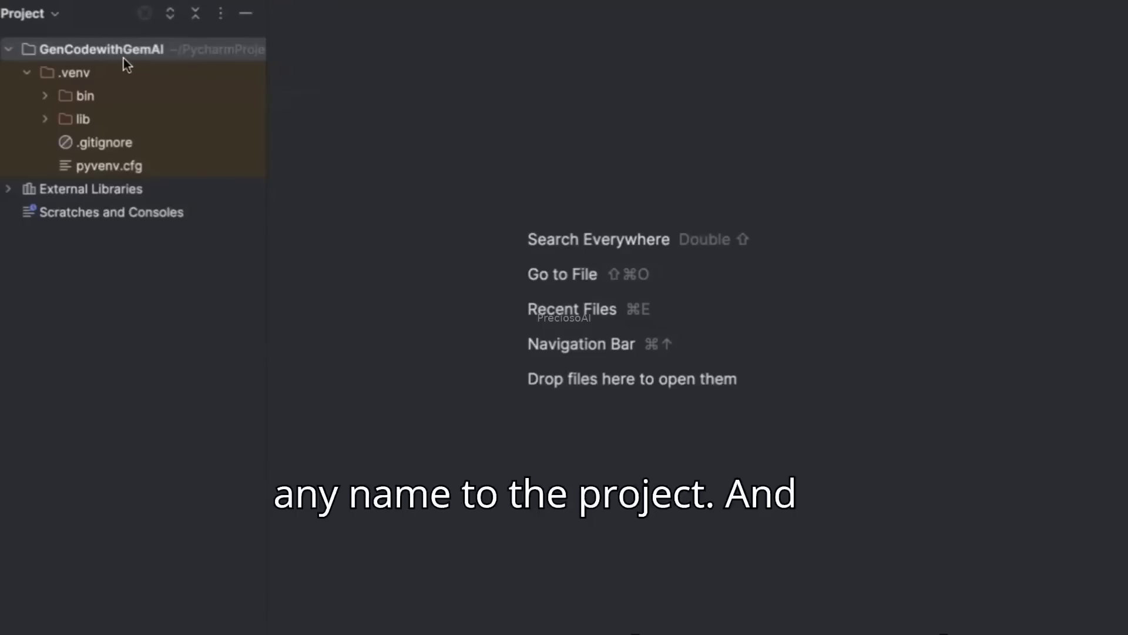
# In PyCharm, start a new Python file in the GenCodewithGemAI project and enter "google_code_" as the beginning of its name.
pyautogui.rightClick(100, 49)
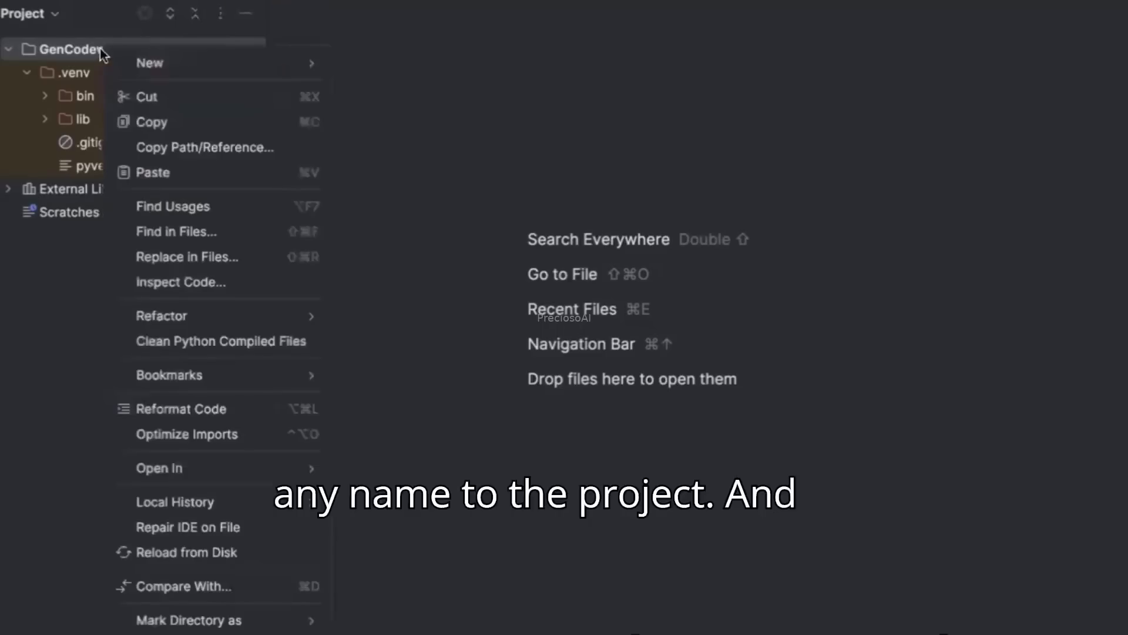
pyautogui.moveTo(155, 67)
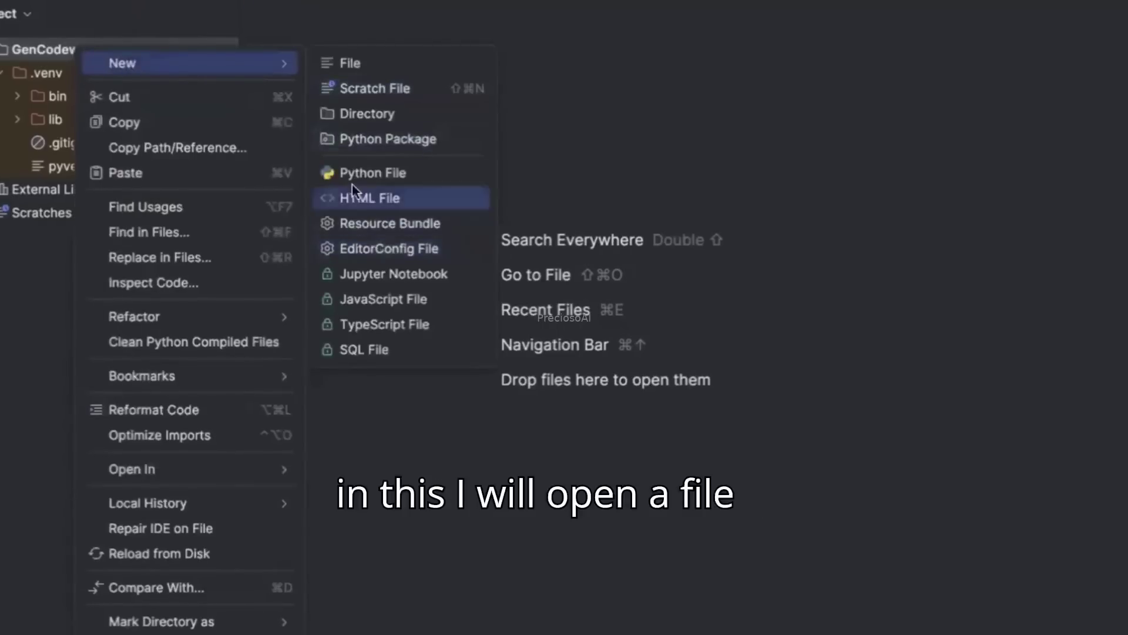
pyautogui.click(335, 174)
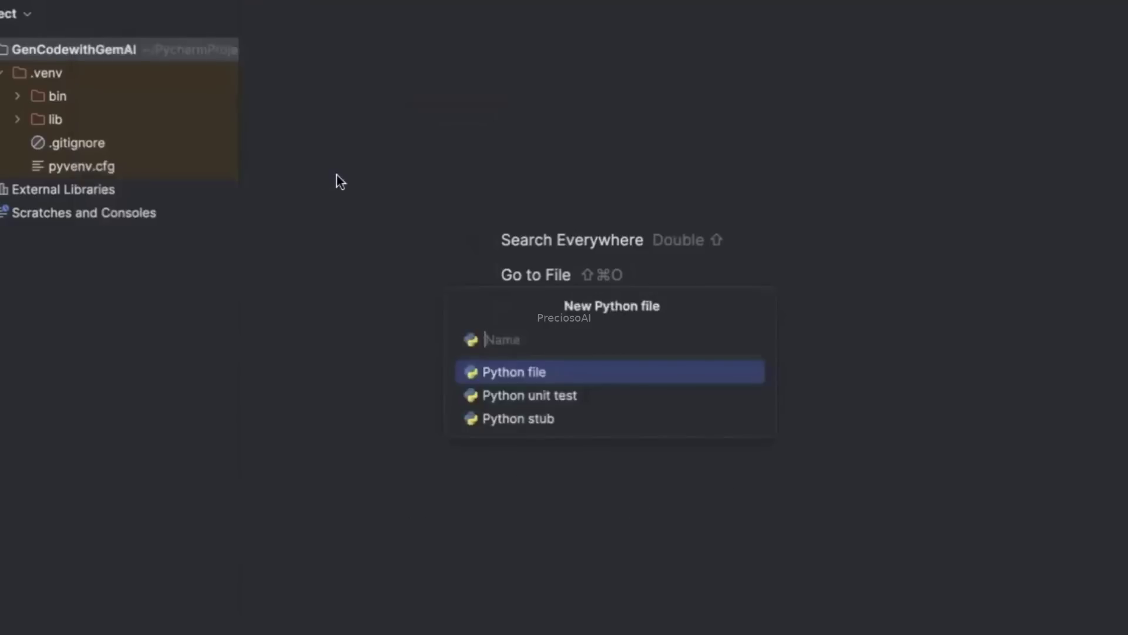
pyautogui.write('a')
pyautogui.press('BackSpace')
pyautogui.write('google')
pyautogui.press('BackSpace')
pyautogui.press('BackSpace')
pyautogui.press('BackSpace')
pyautogui.press('BackSpace')
pyautogui.press('BackSpace')
pyautogui.press('BackSpace')
pyautogui.write('g')
pyautogui.press('BackSpace')
pyautogui.write('google_code_')
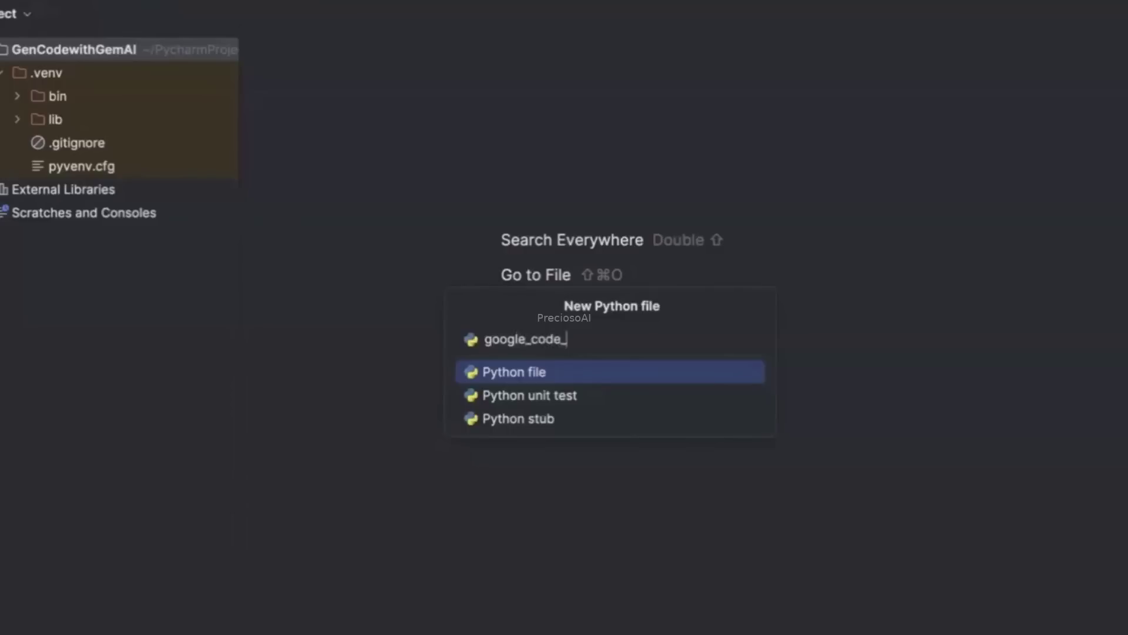